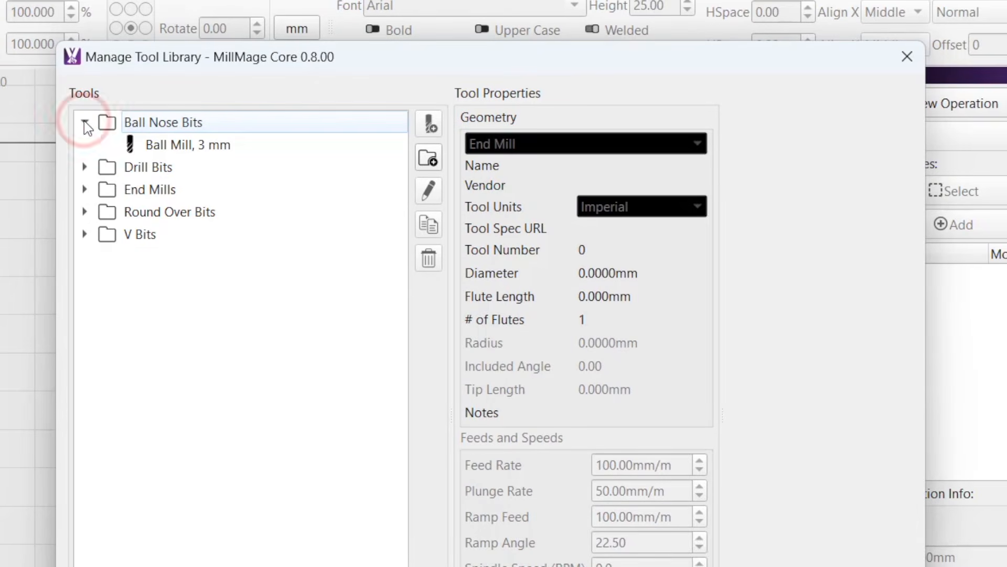
# Step: Expand the End Mills category in the tool library
pyautogui.click(84, 190)
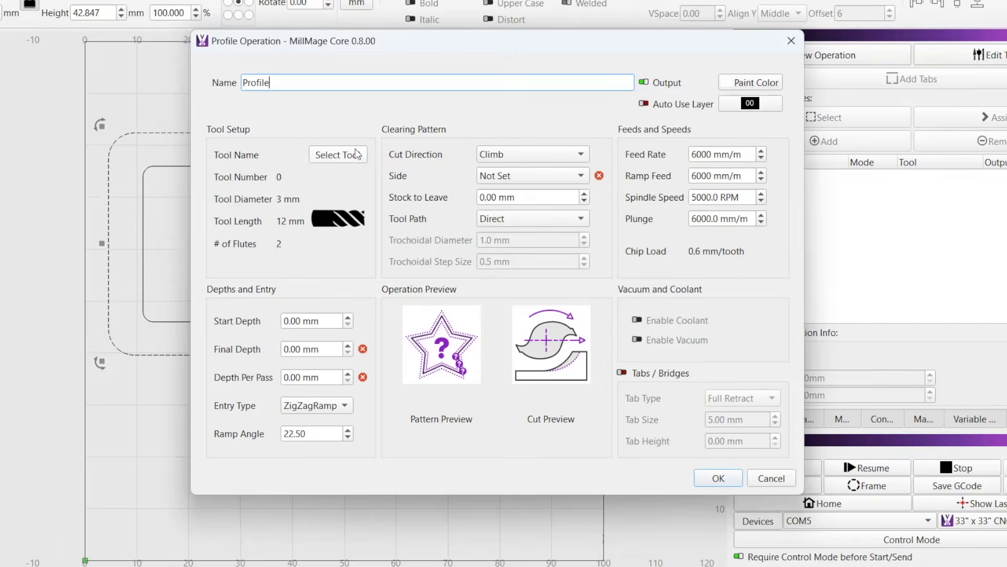
# Step: Assign the 6.35 mm 2FL SE REG end mill from the Hardwood category to the profile operation
pyautogui.click(362, 155)
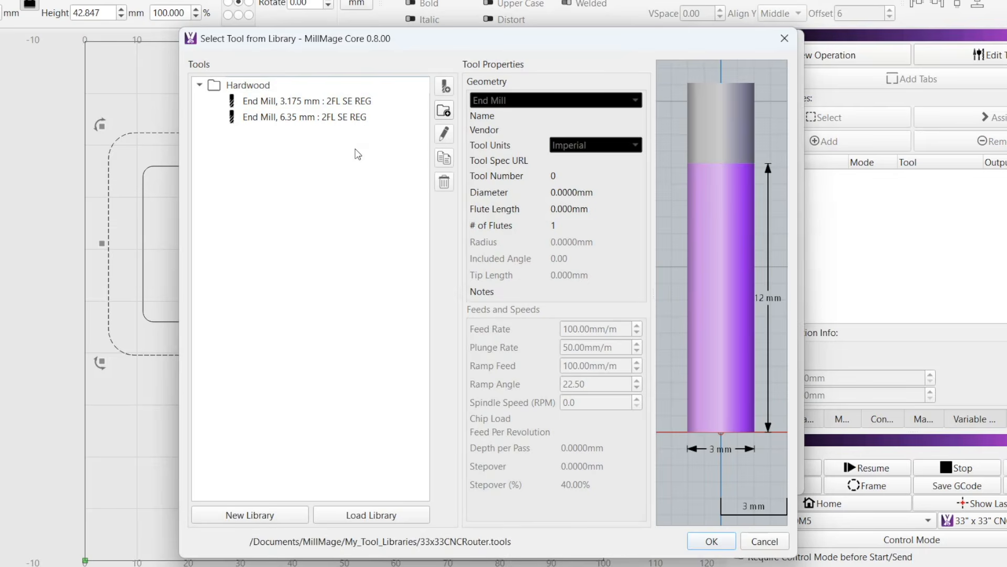
pyautogui.click(329, 122)
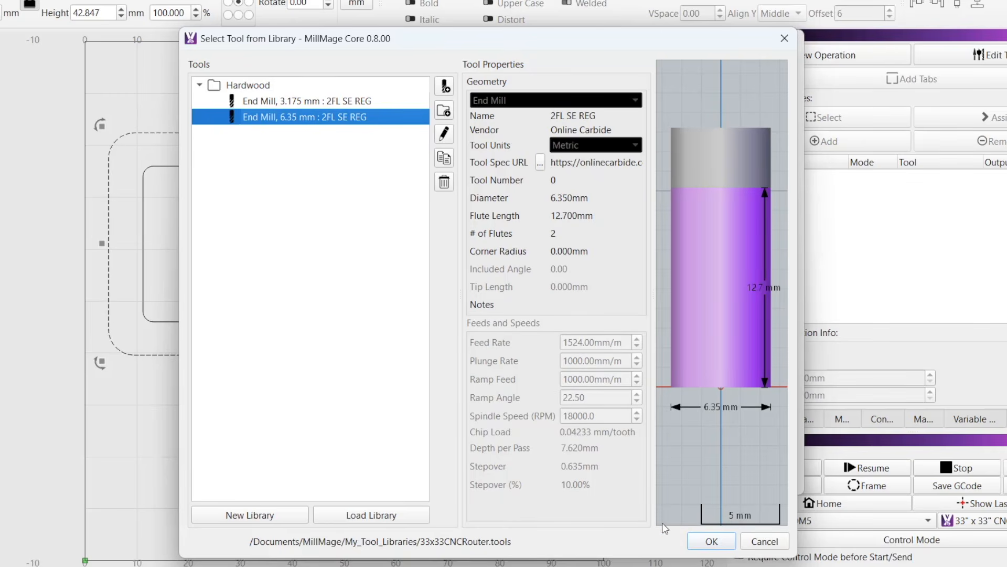
pyautogui.click(702, 541)
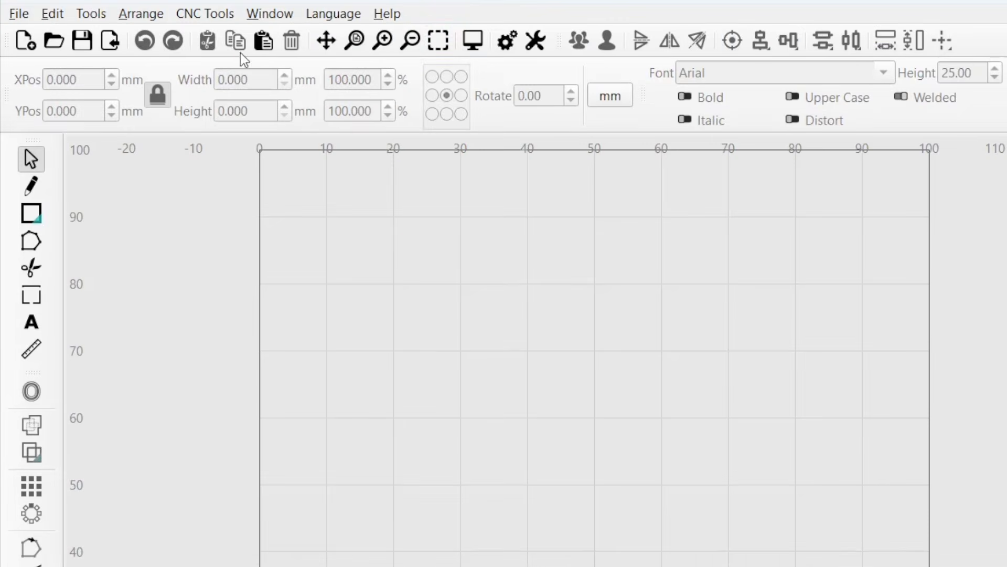
# Step: Open the tool library manager and expand the Plywood category to view its tools
pyautogui.click(206, 20)
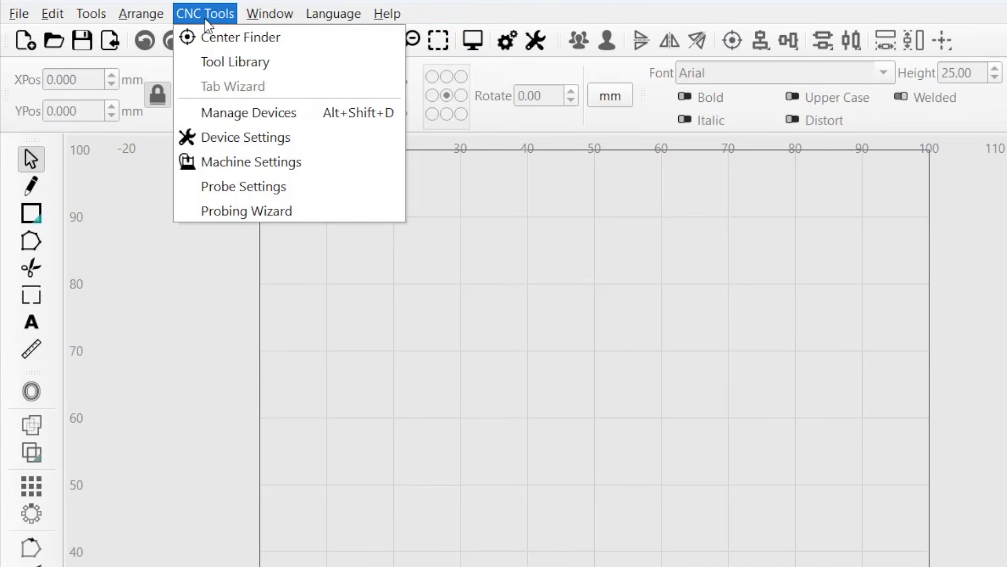
pyautogui.click(291, 62)
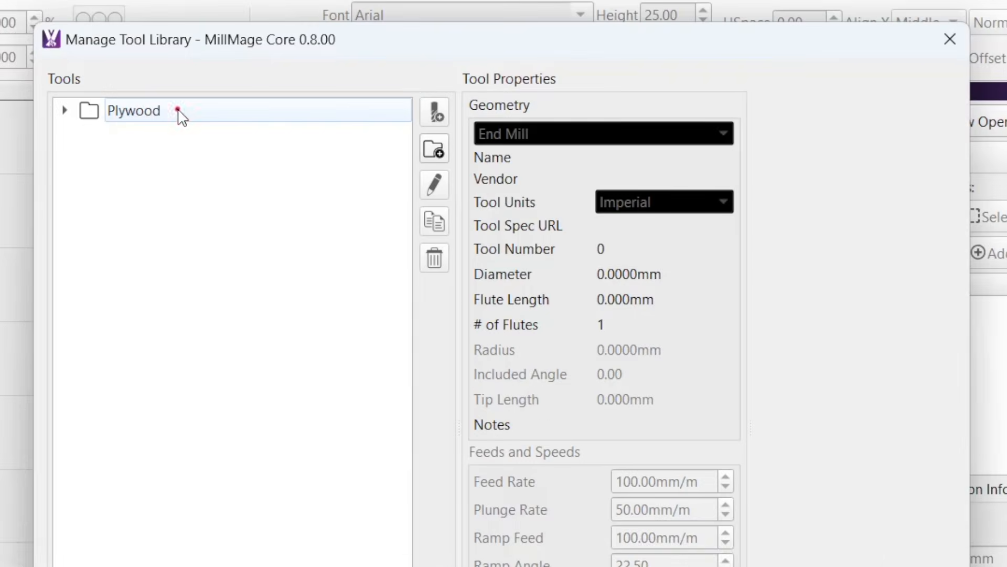
pyautogui.click(178, 109)
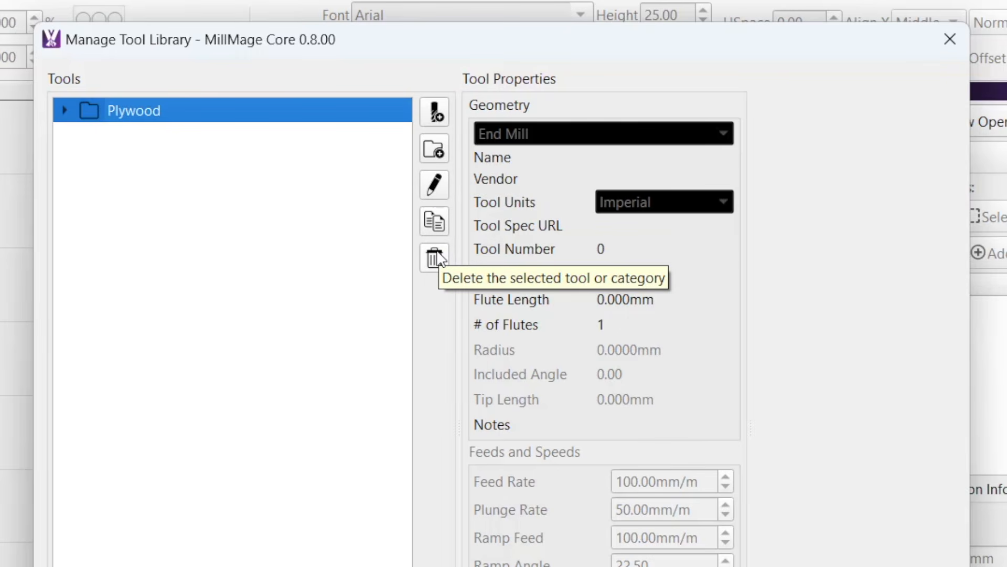
pyautogui.click(64, 110)
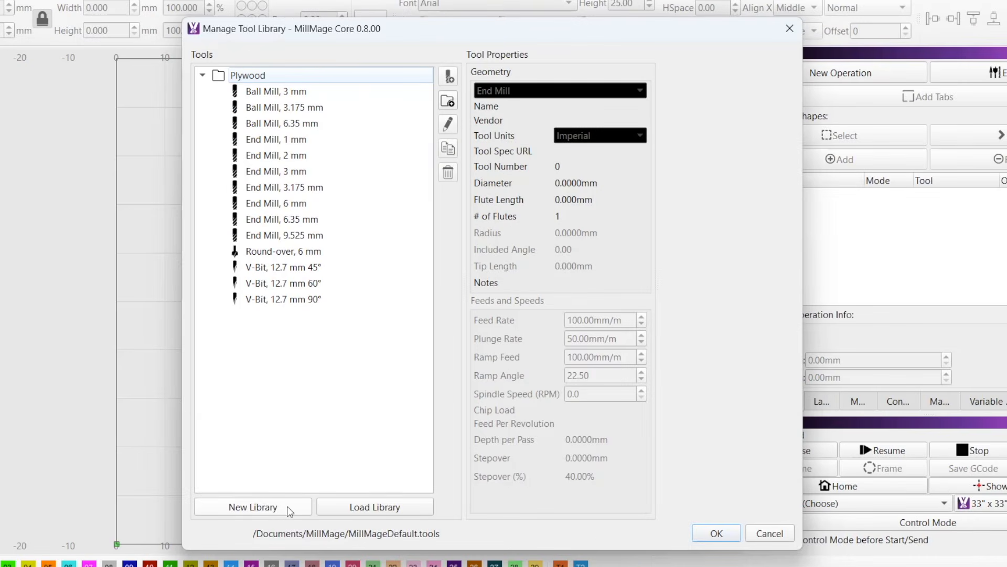
# Step: Create a new tool library named 33x33CNCRouter in the My_Tool_Libraries folder under Documents/MillMage
pyautogui.click(289, 507)
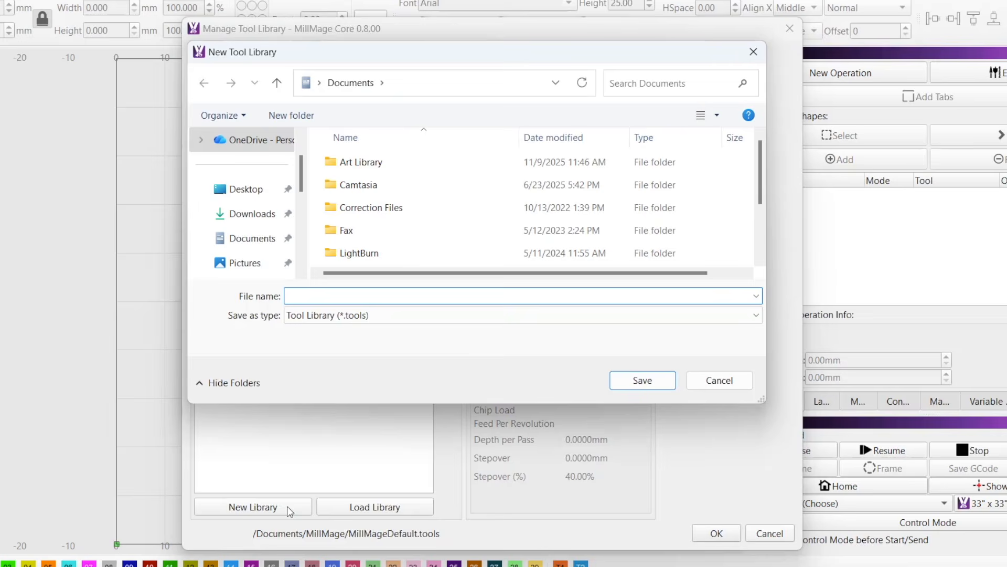
pyautogui.click(759, 258)
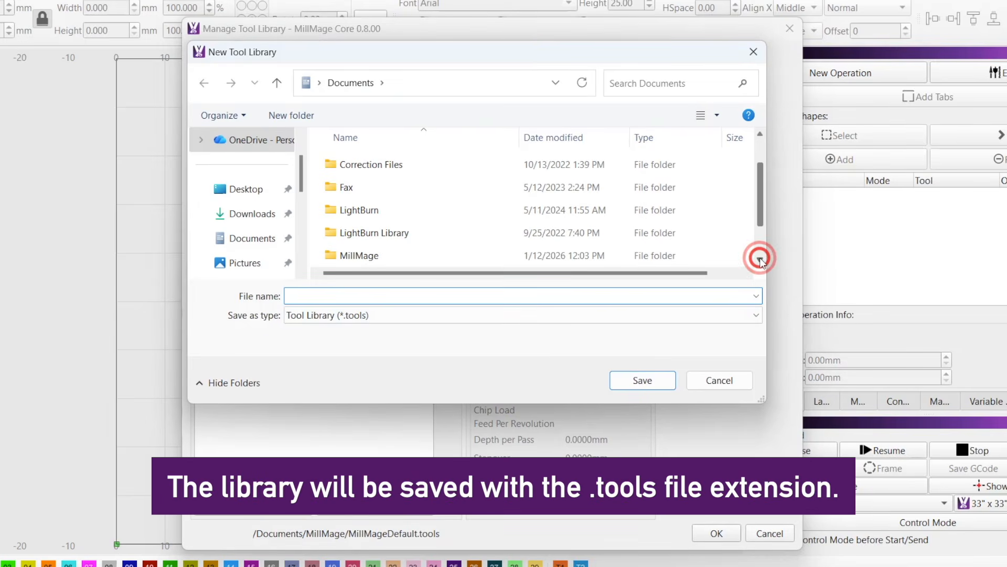
pyautogui.doubleClick(501, 255)
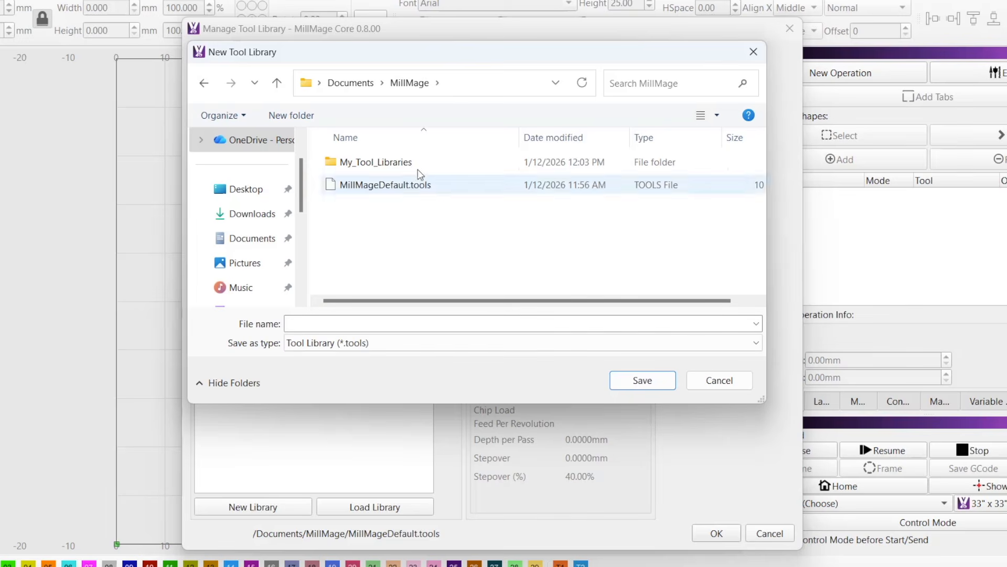
pyautogui.doubleClick(411, 161)
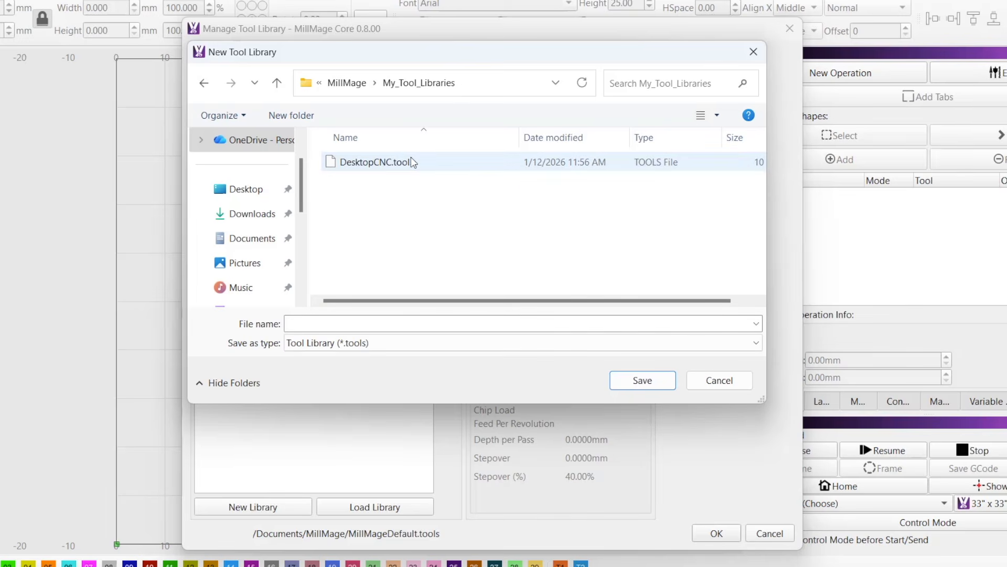
pyautogui.click(387, 321)
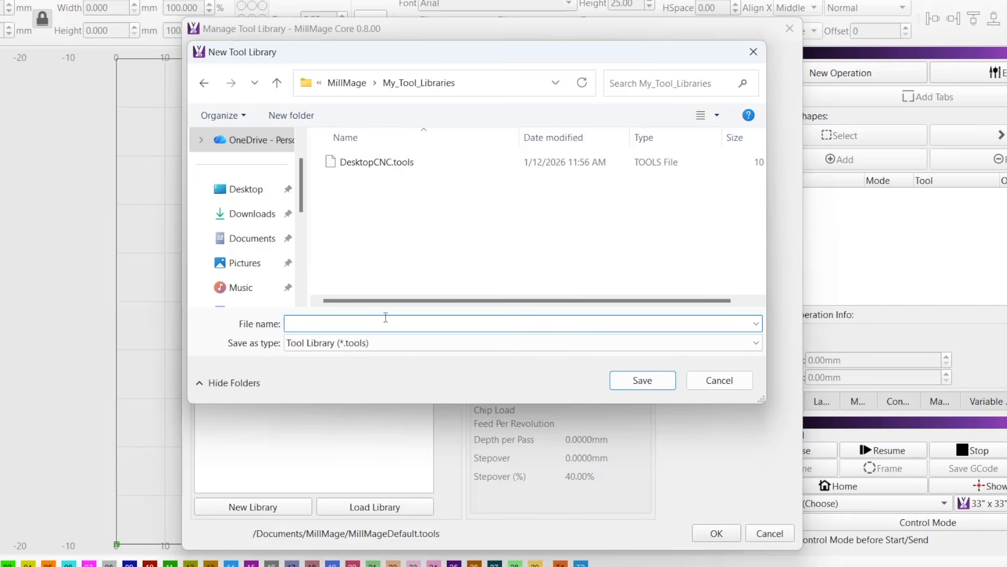
pyautogui.write('33x33CNCRouter')
pyautogui.click(634, 375)
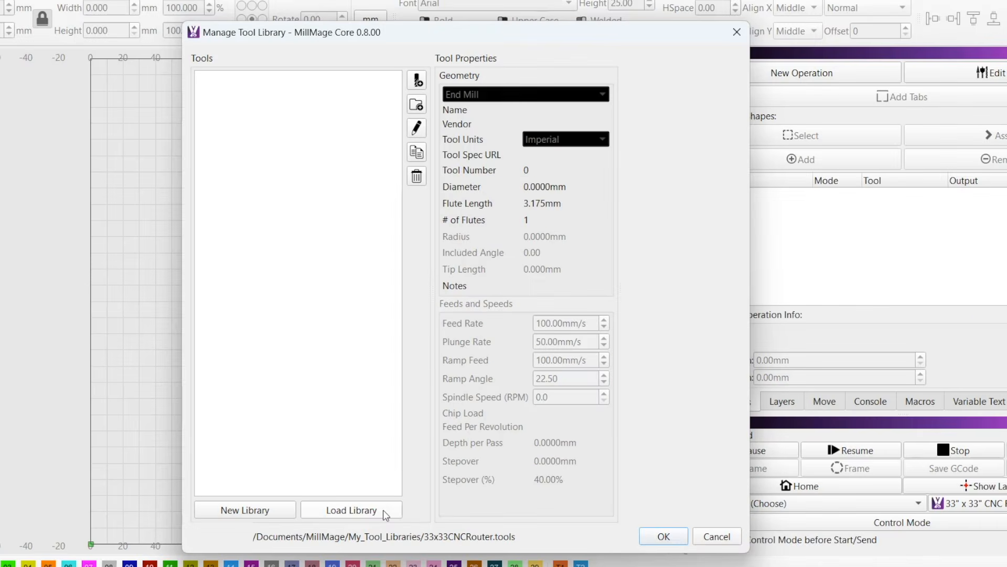
# Step: Load the LargeMill.tools library from the My_Tool_Libraries folder under Documents/MillMage
pyautogui.click(383, 509)
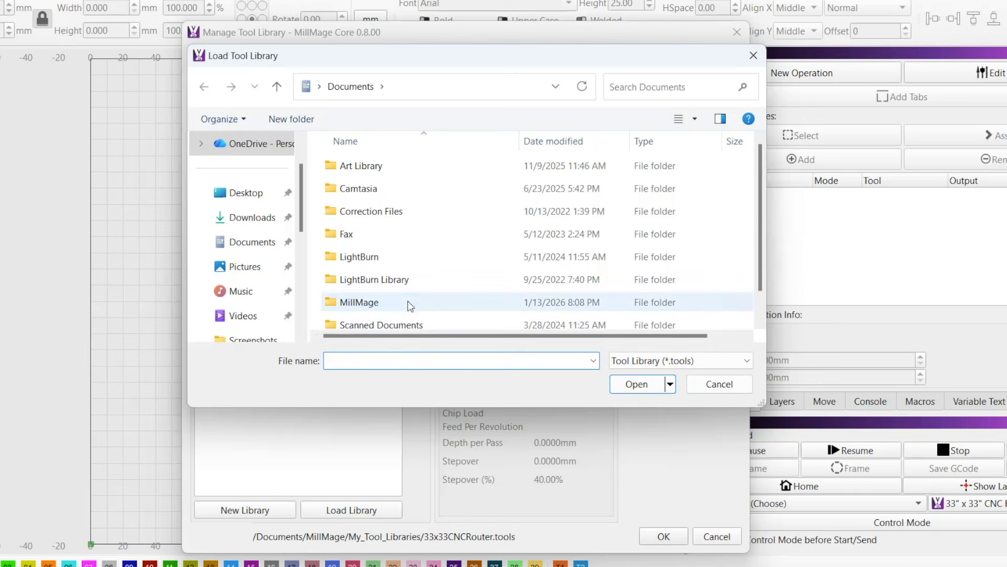
pyautogui.doubleClick(408, 301)
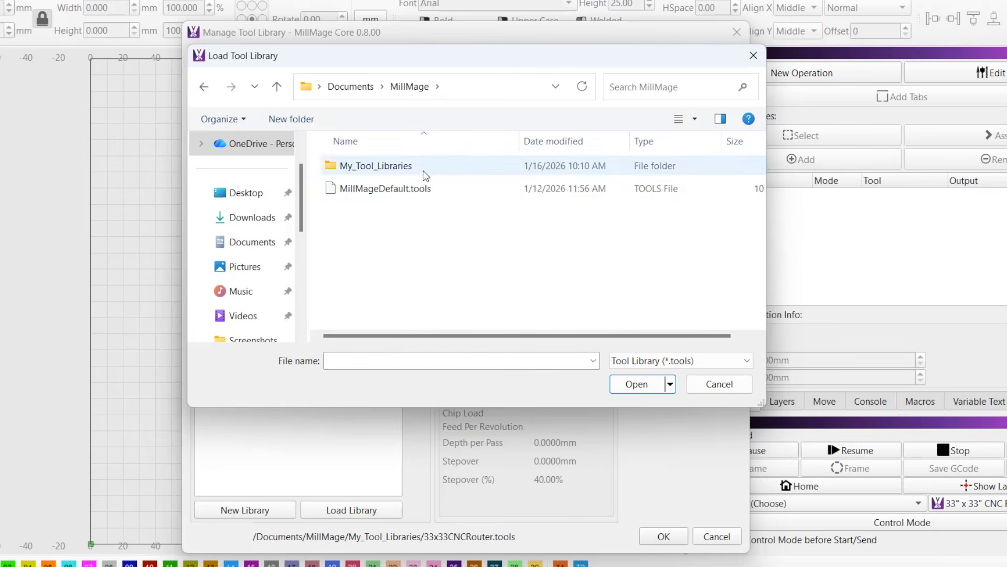
pyautogui.doubleClick(426, 166)
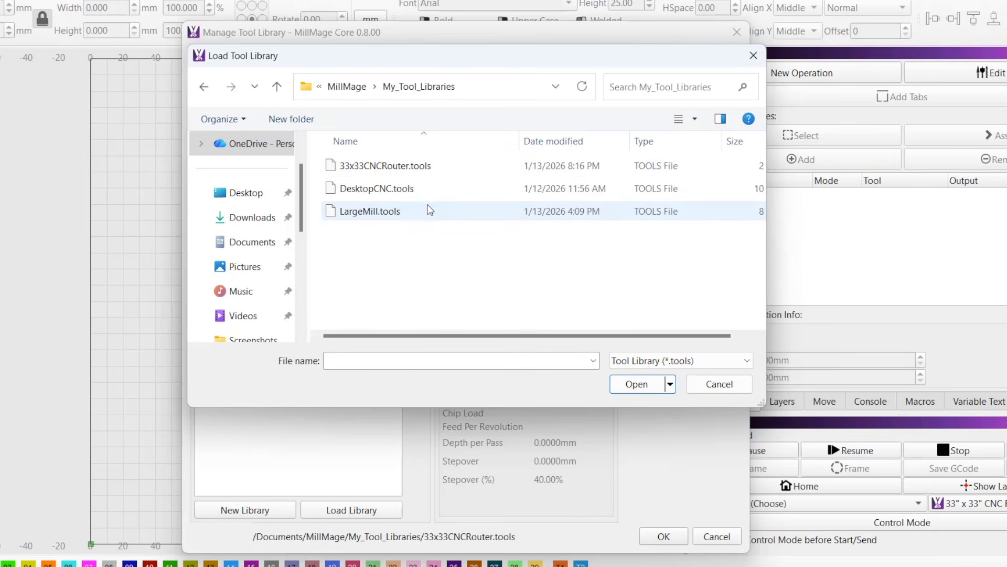
pyautogui.doubleClick(429, 210)
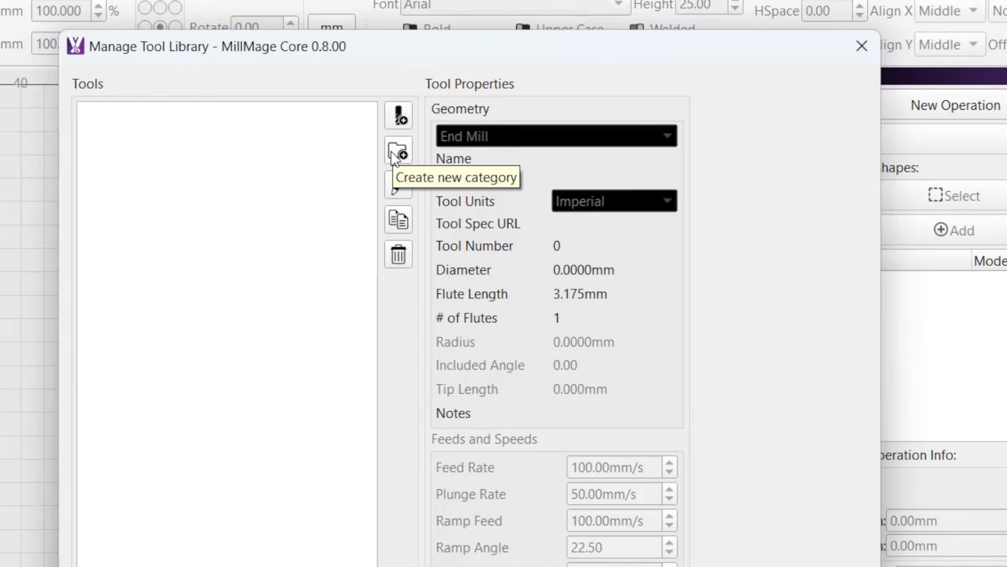
# Step: Create a category named Hardwood in the 33x33CNCRouter library and add a new tool to it
pyautogui.click(396, 153)
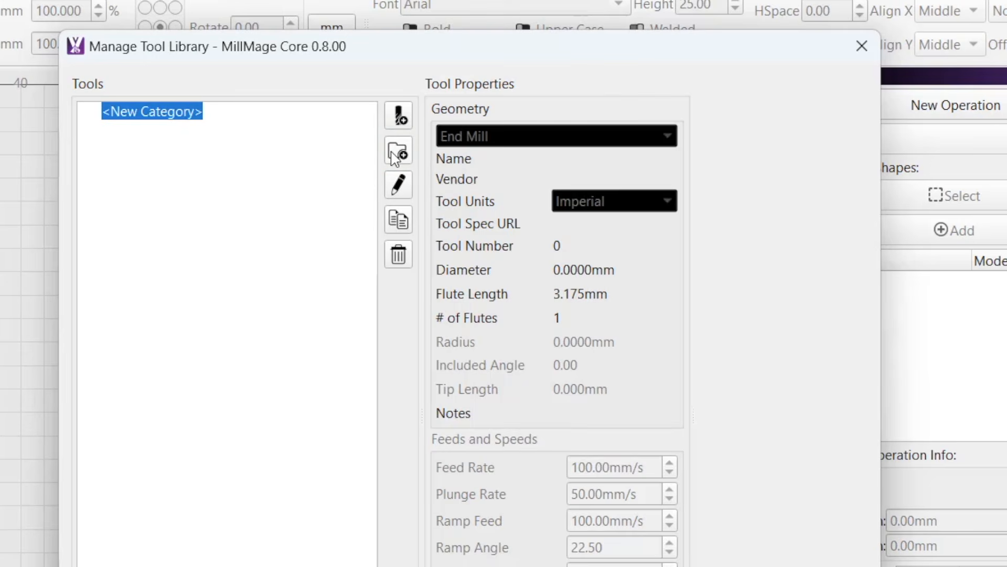
pyautogui.write('Hard')
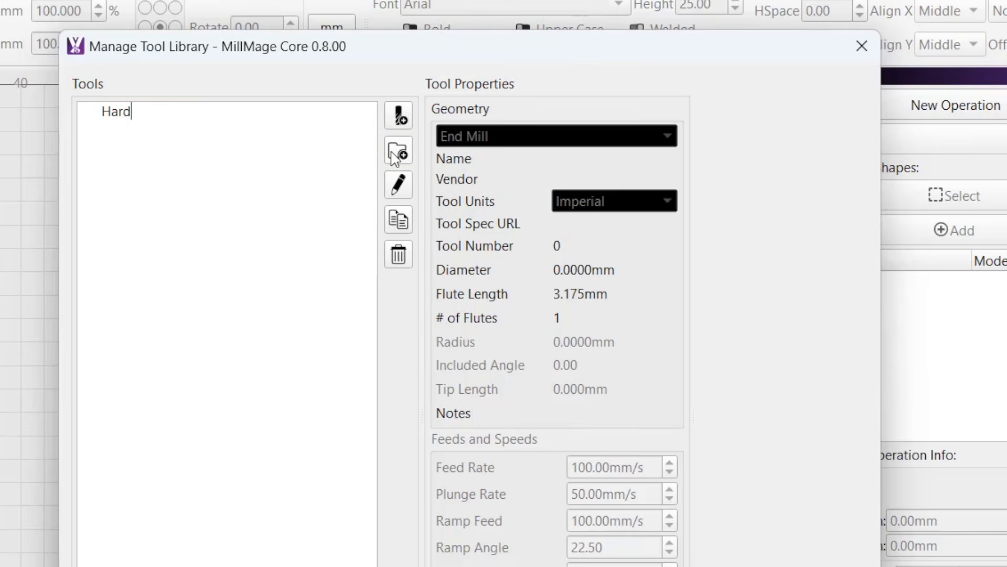
pyautogui.write('wood')
pyautogui.press('Return')
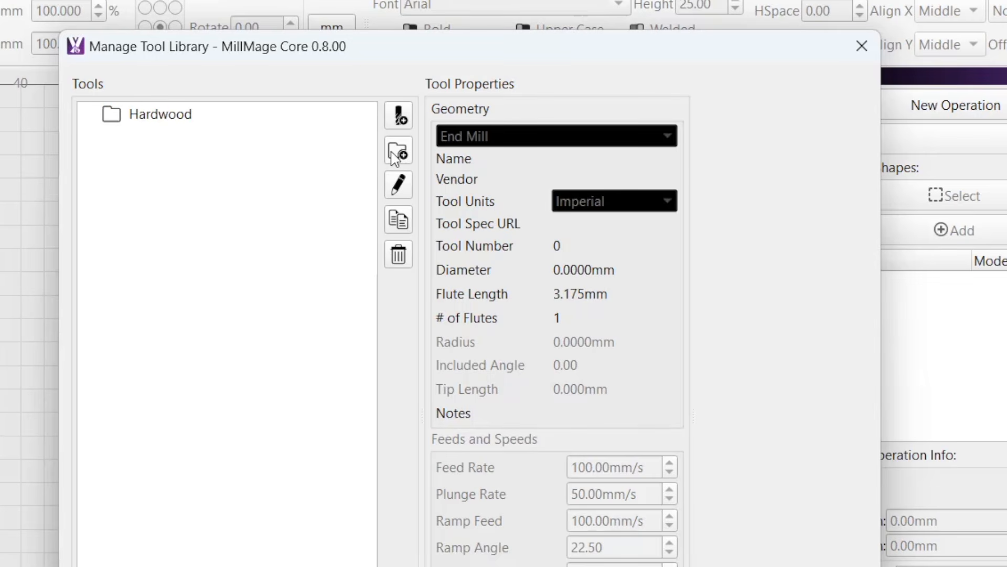
pyautogui.click(279, 113)
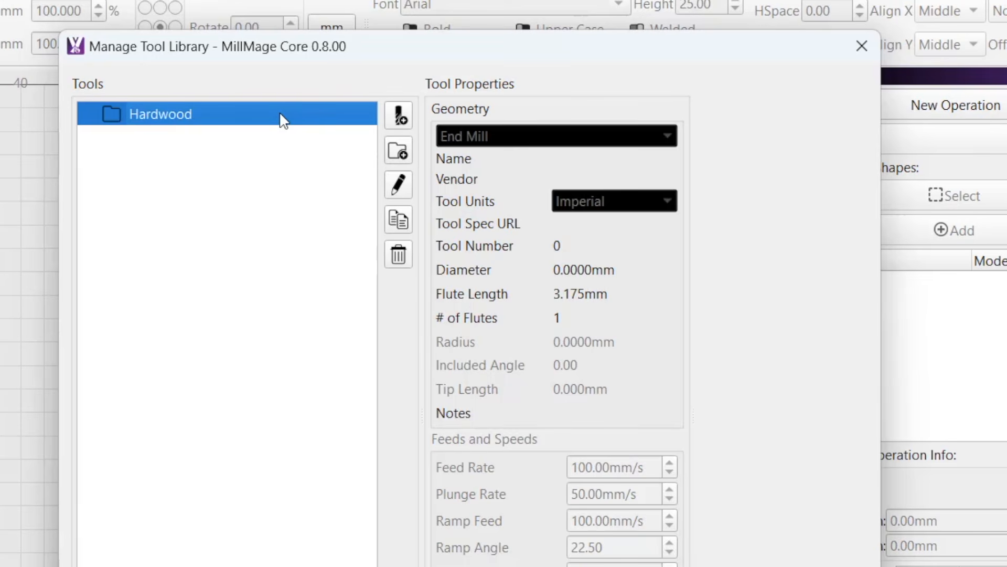
pyautogui.click(397, 120)
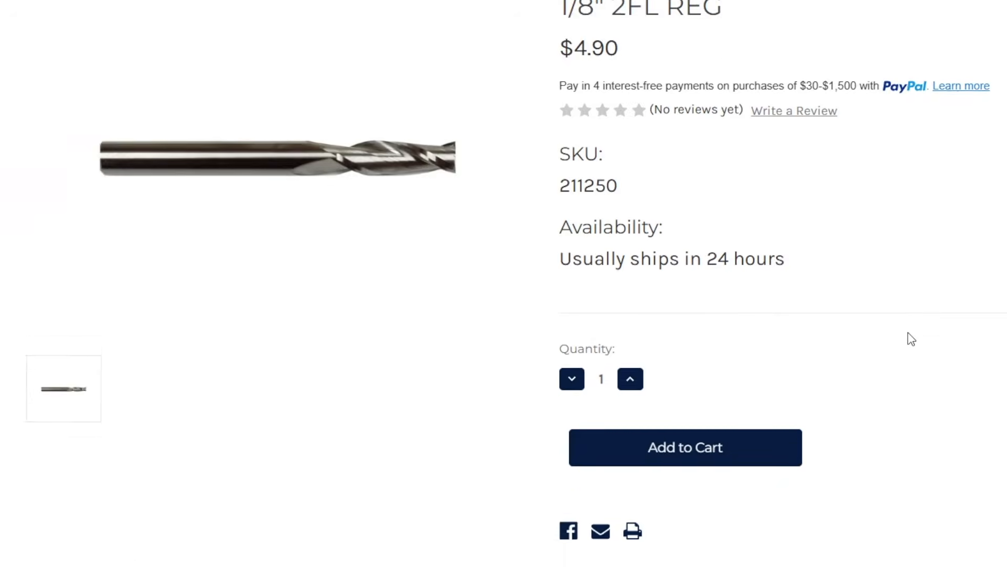
# Step: Review the description of the 1/8" 2FL REG end mill on the vendor's product page
pyautogui.scroll(-4, 911, 338)
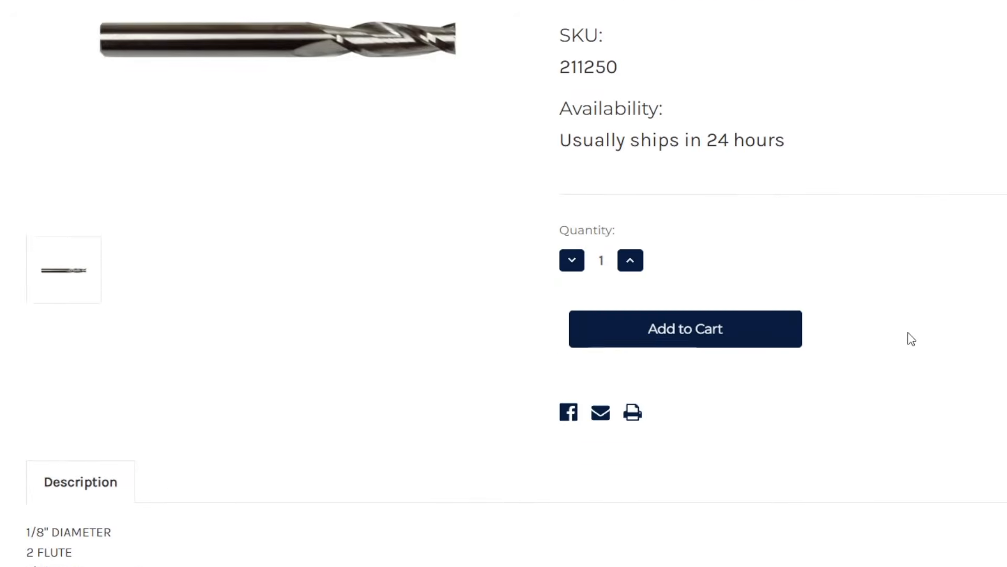
pyautogui.scroll(-2, 911, 338)
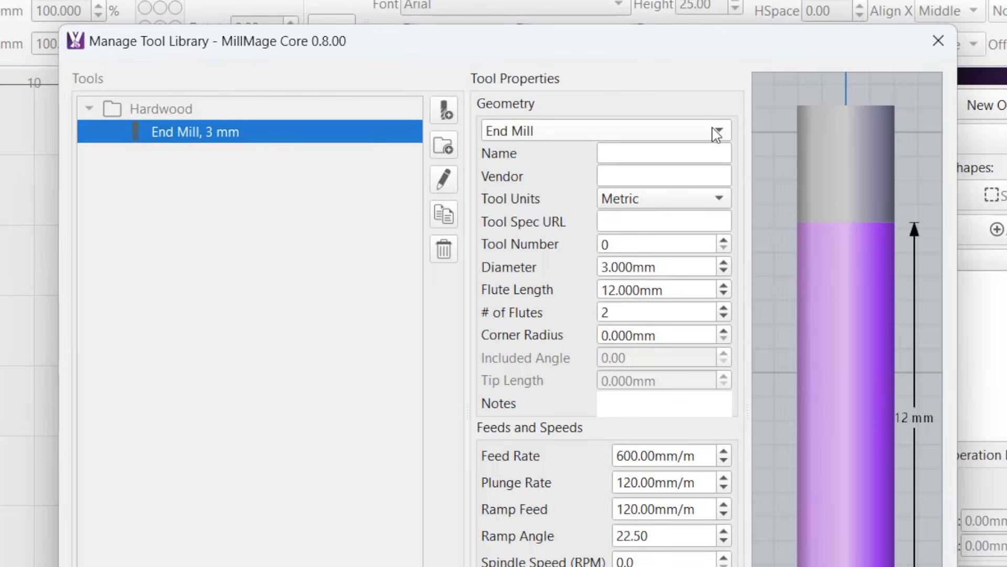
# Step: Try the Ball Mill, Drill, Round-over and Scribe geometries on the new tool, and set it back to End Mill
pyautogui.click(716, 132)
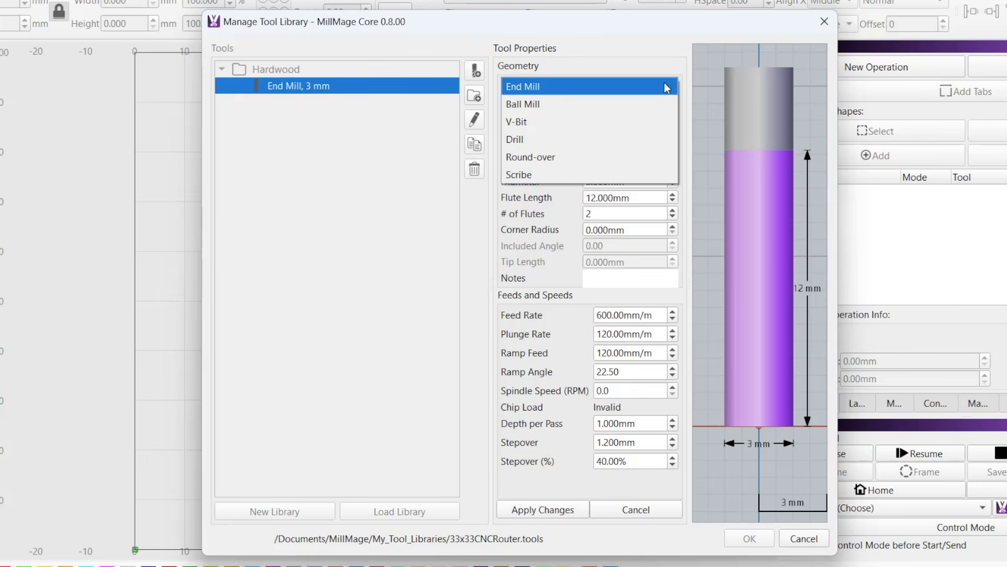
pyautogui.click(641, 105)
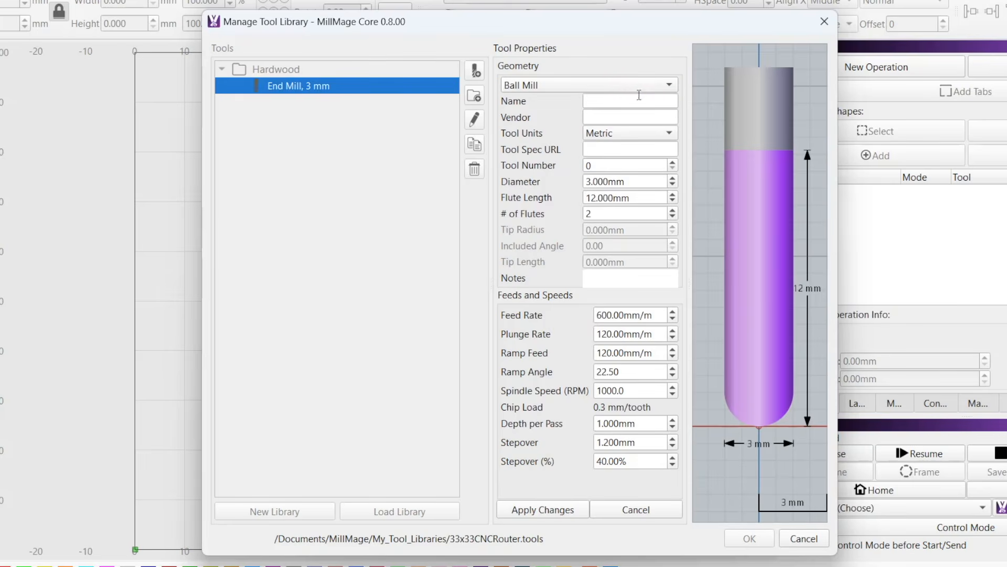
pyautogui.click(635, 86)
pyautogui.click(634, 126)
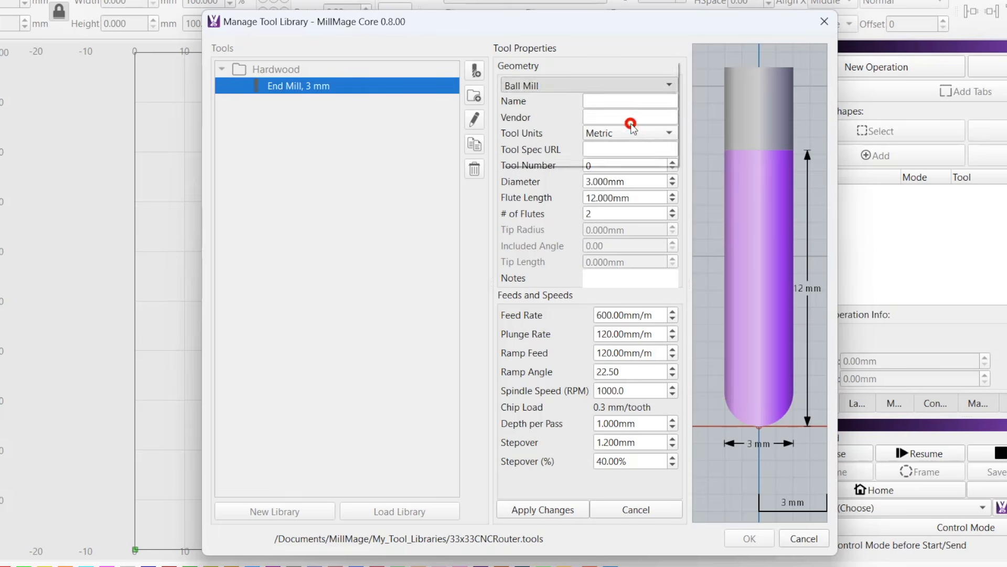
pyautogui.click(625, 87)
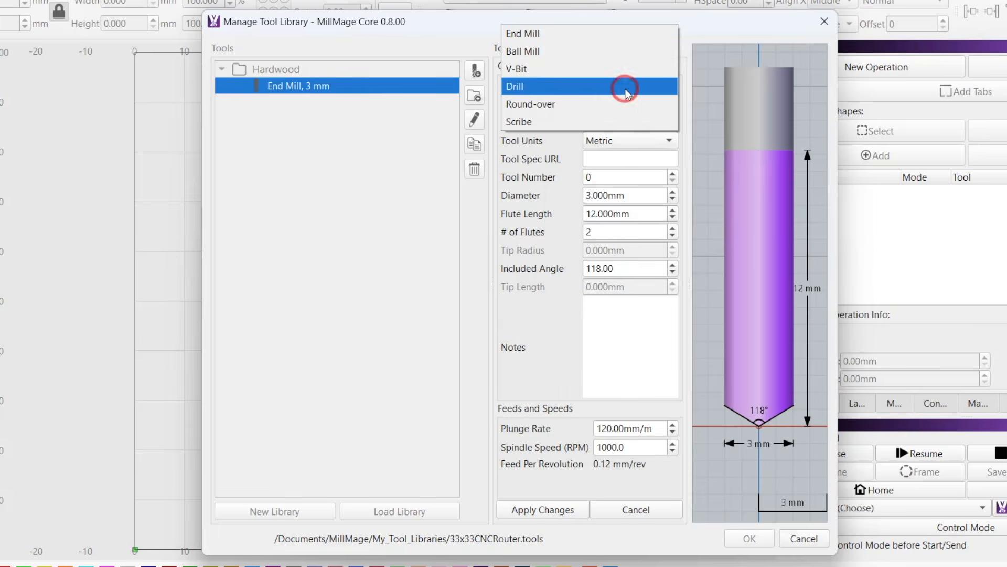
pyautogui.click(623, 103)
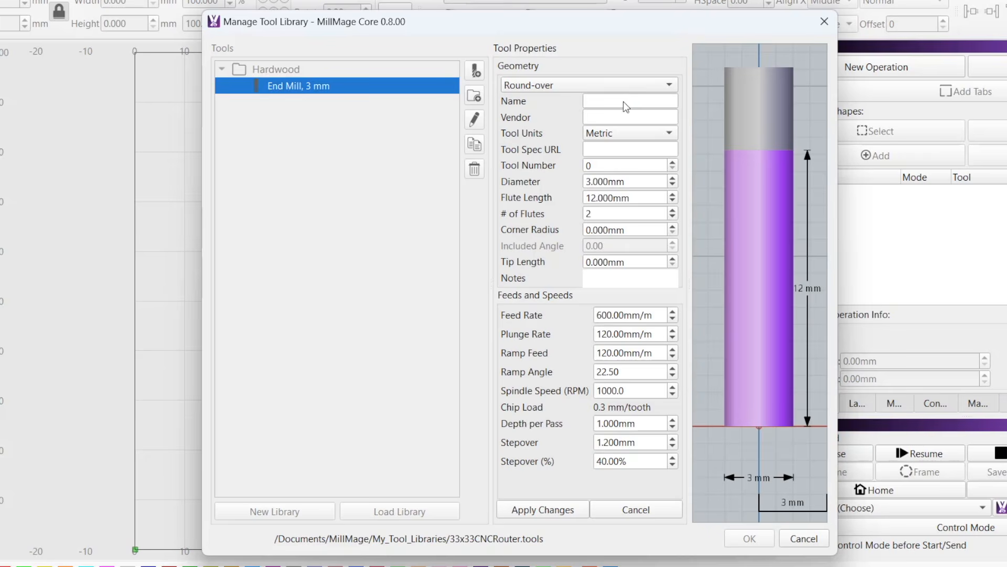
pyautogui.click(624, 85)
pyautogui.click(625, 101)
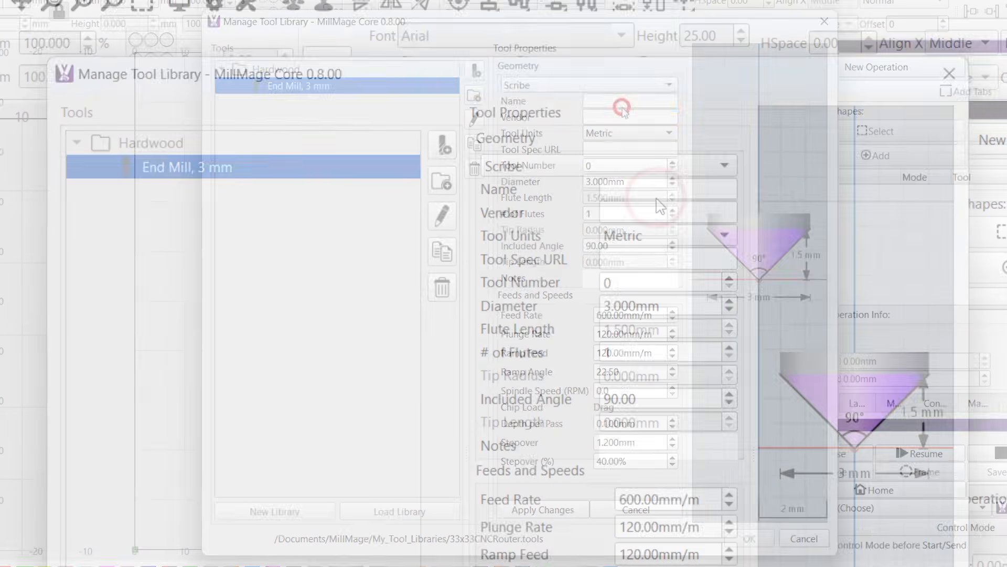
pyautogui.click(655, 173)
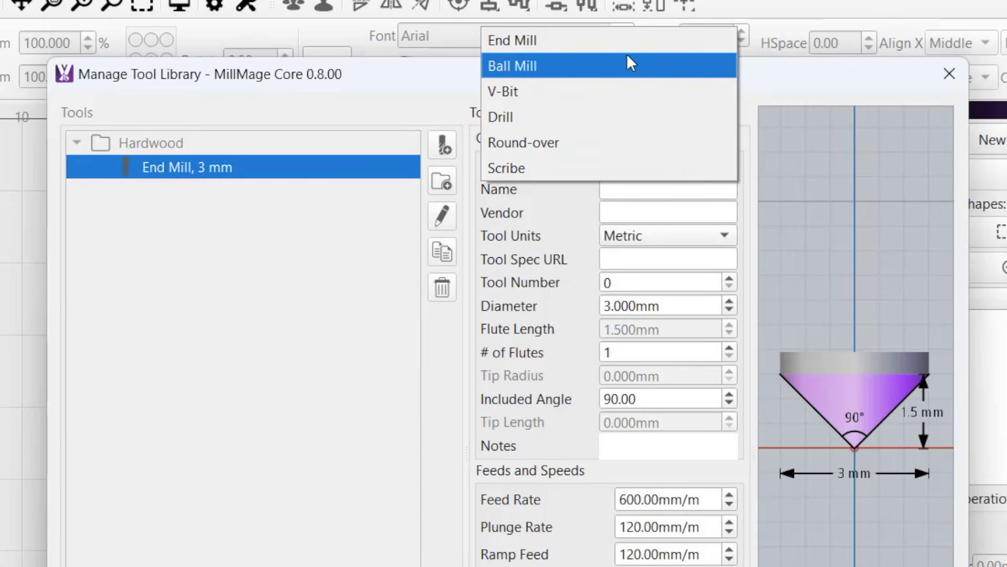
pyautogui.click(629, 51)
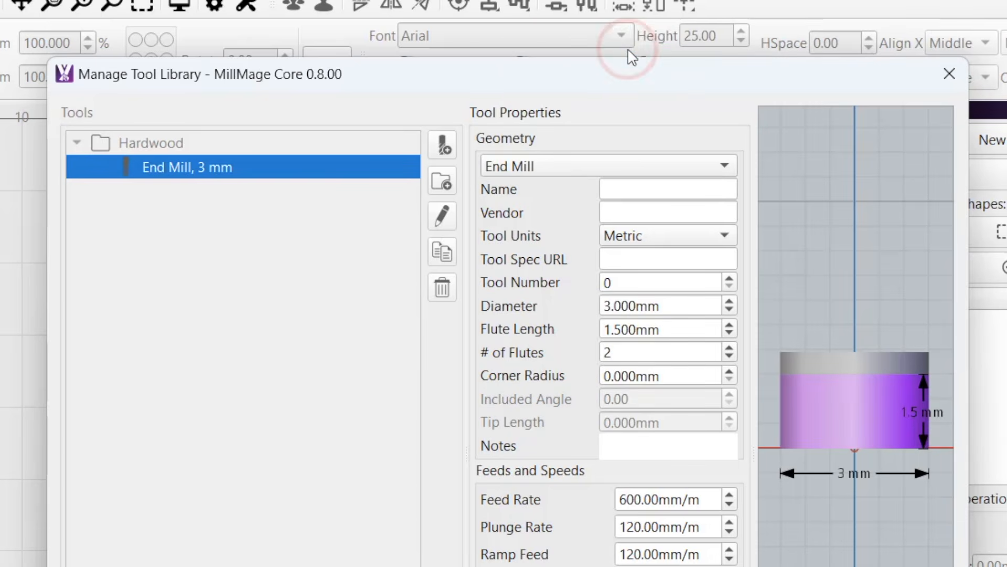
# Step: Name the new Hardwood end mill 2FL SE REG
pyautogui.press('Tab')
pyautogui.write('2FL')
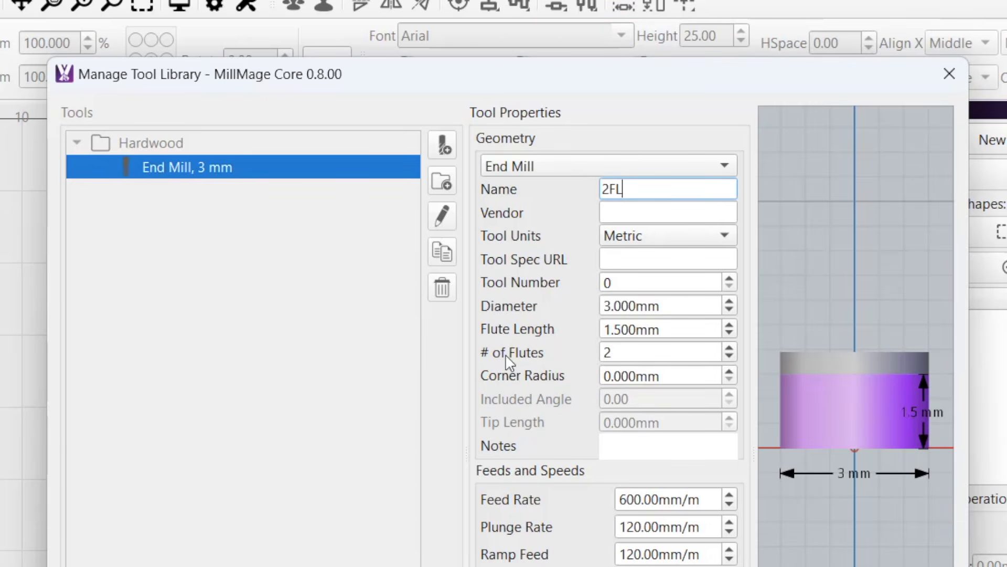
pyautogui.write(' SE REG')
pyautogui.click(376, 388)
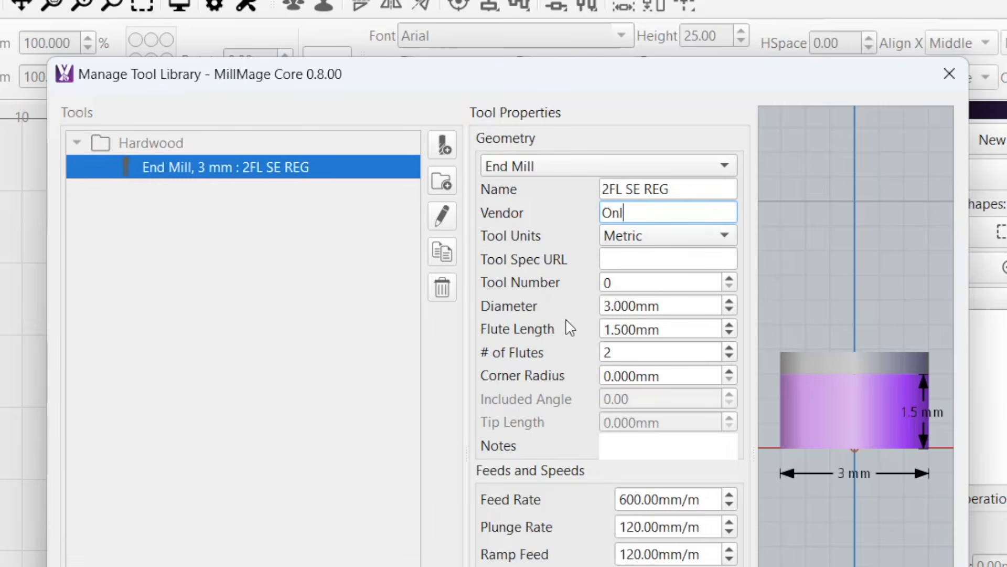
# Step: Set the end mill's vendor to Online Carbide and paste the vendor's product page address as its tool spec URL
pyautogui.write('ine Carbide')
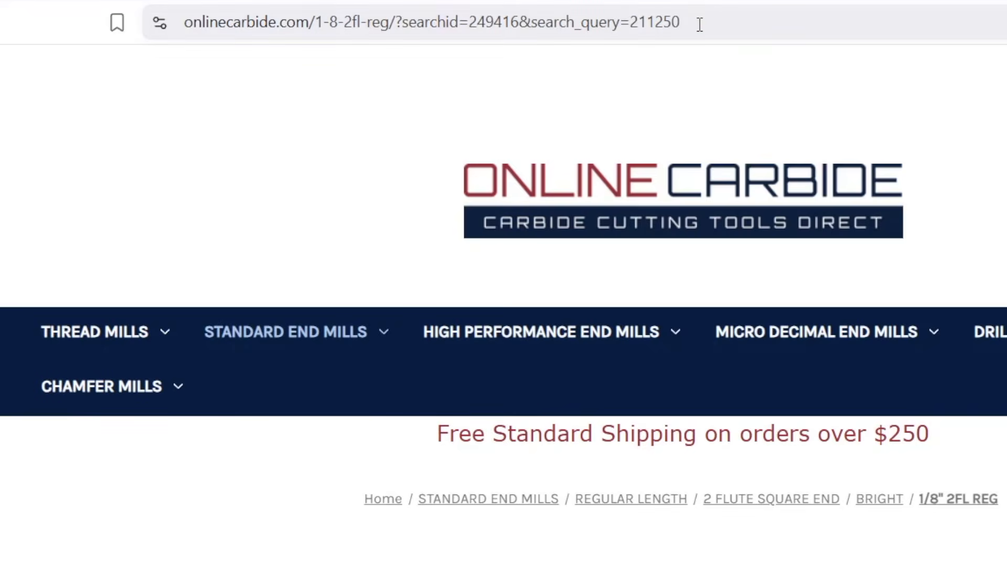
pyautogui.click(700, 24)
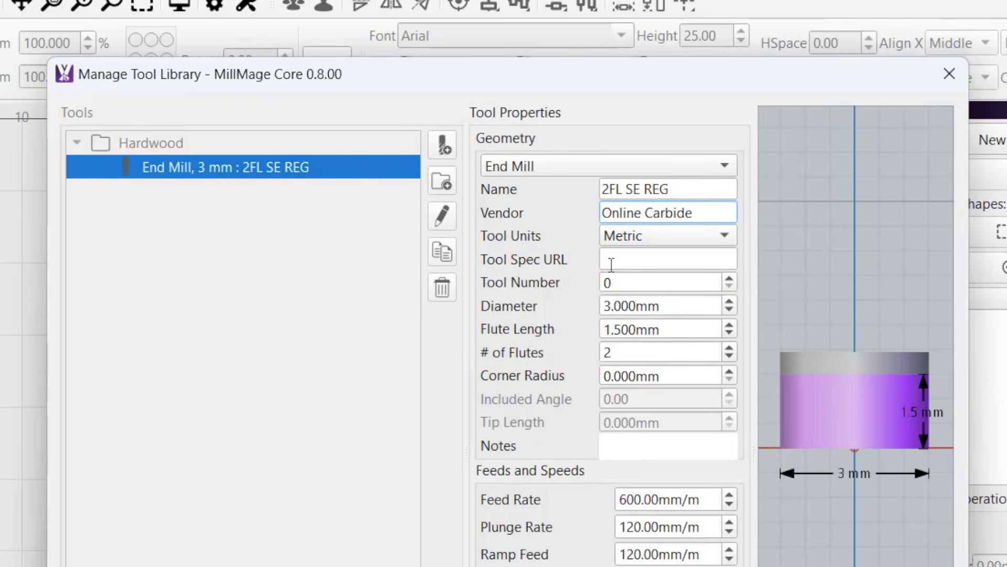
pyautogui.click(608, 263)
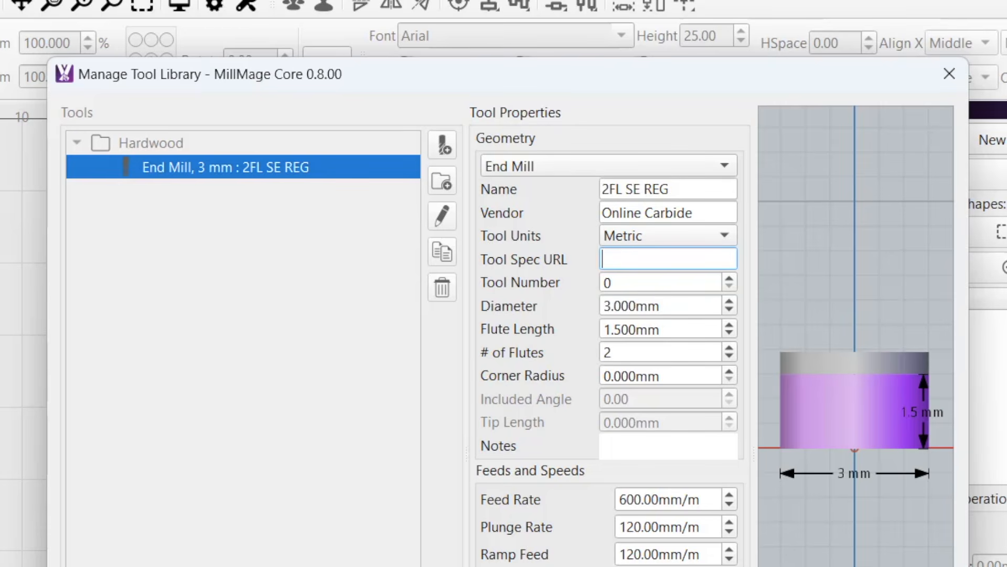
pyautogui.hotkey('ctrl', 'v')
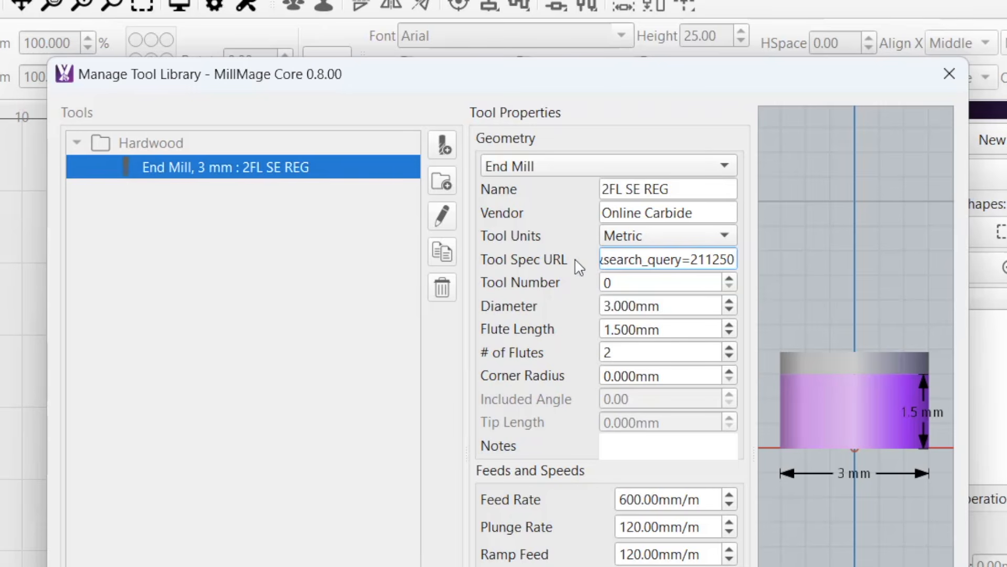
# Step: Switch the end mill's tool units to Imperial, and enable Has Automatic Tool Changer in the router's Custom GCode device settings
pyautogui.click(727, 235)
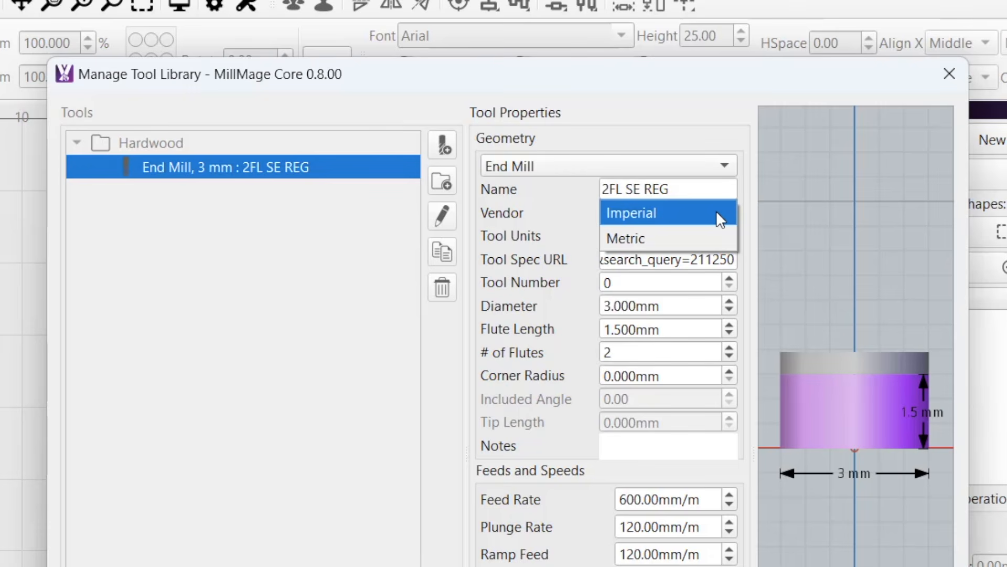
pyautogui.click(717, 214)
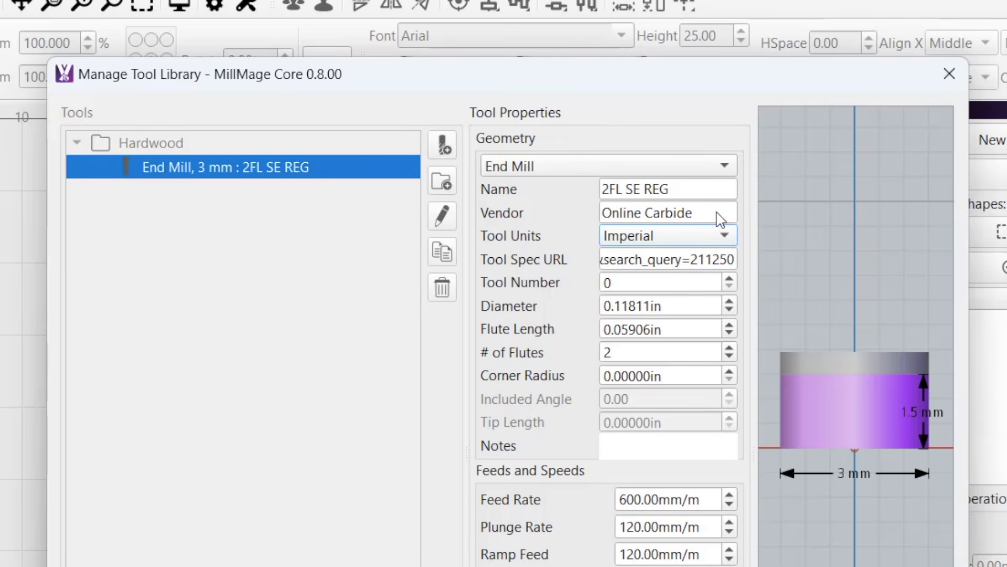
pyautogui.doubleClick(630, 283)
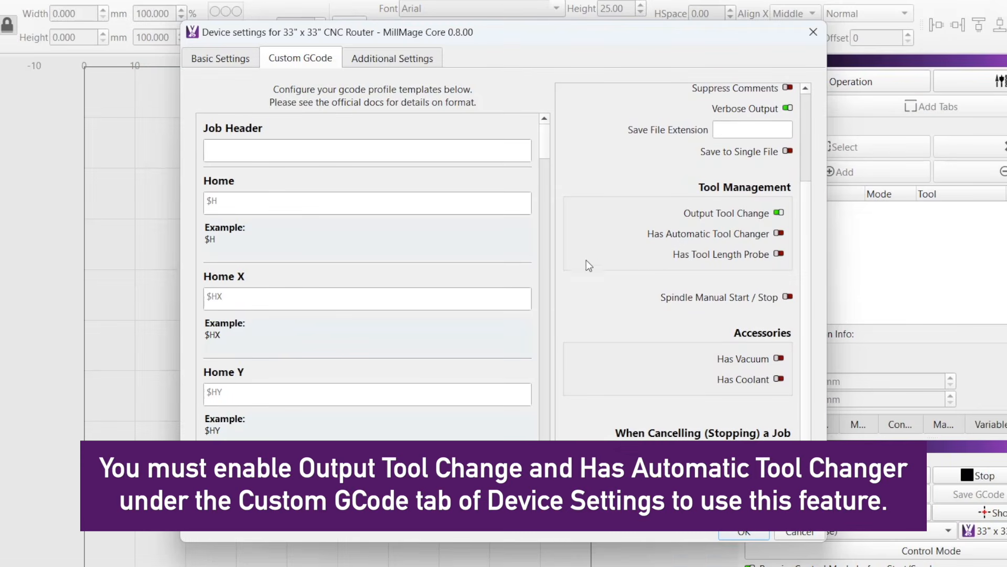
pyautogui.click(780, 234)
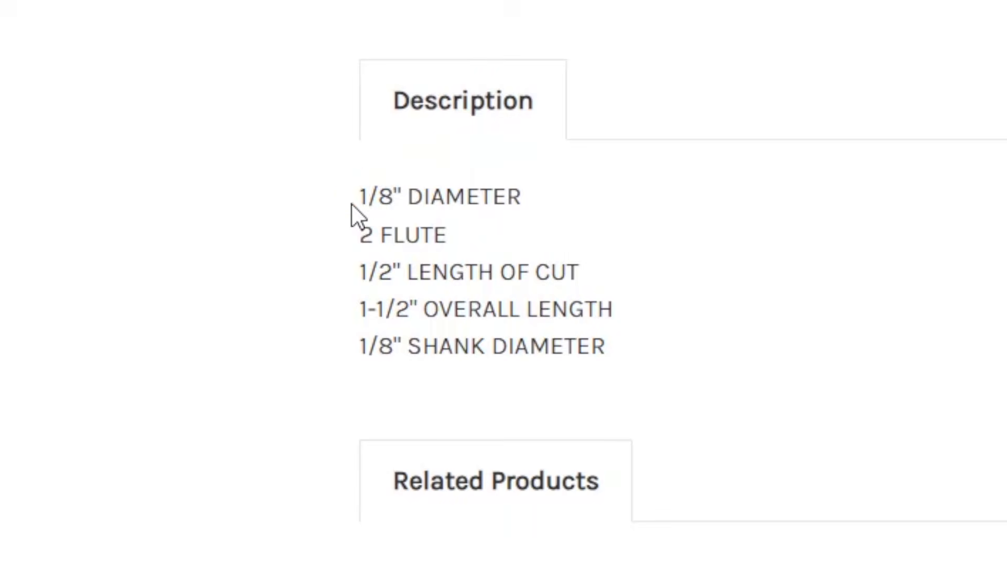
# Step: Check the diameter in the vendor's product description and set the end mill's diameter to 1/8"
pyautogui.moveTo(350, 196); pyautogui.dragTo(540, 181)
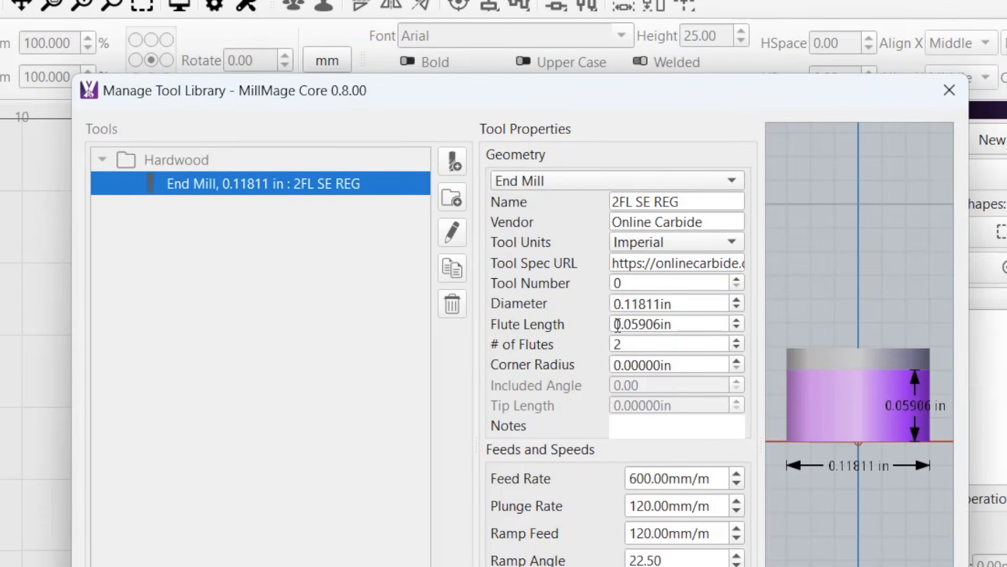
pyautogui.doubleClick(683, 305)
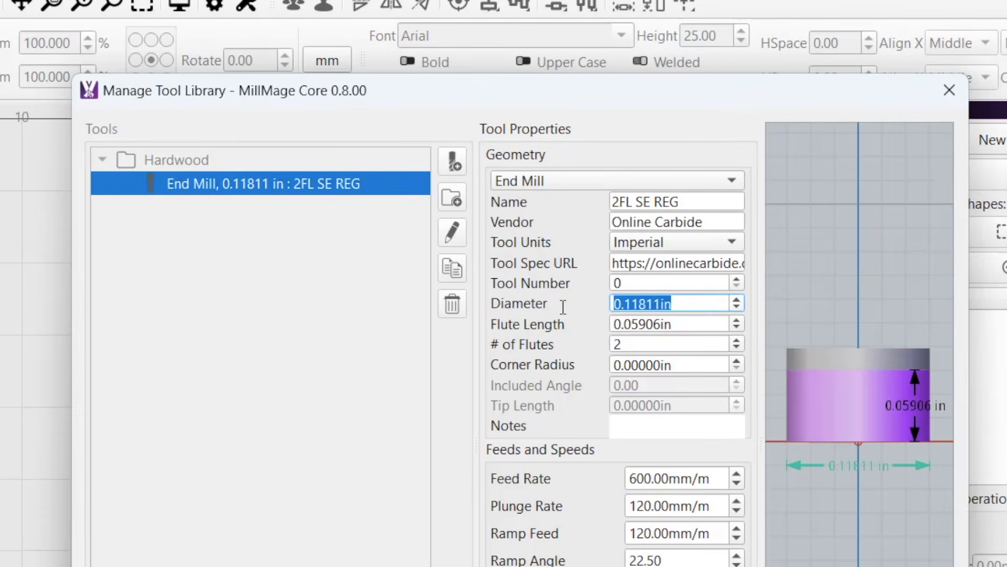
pyautogui.write('1')
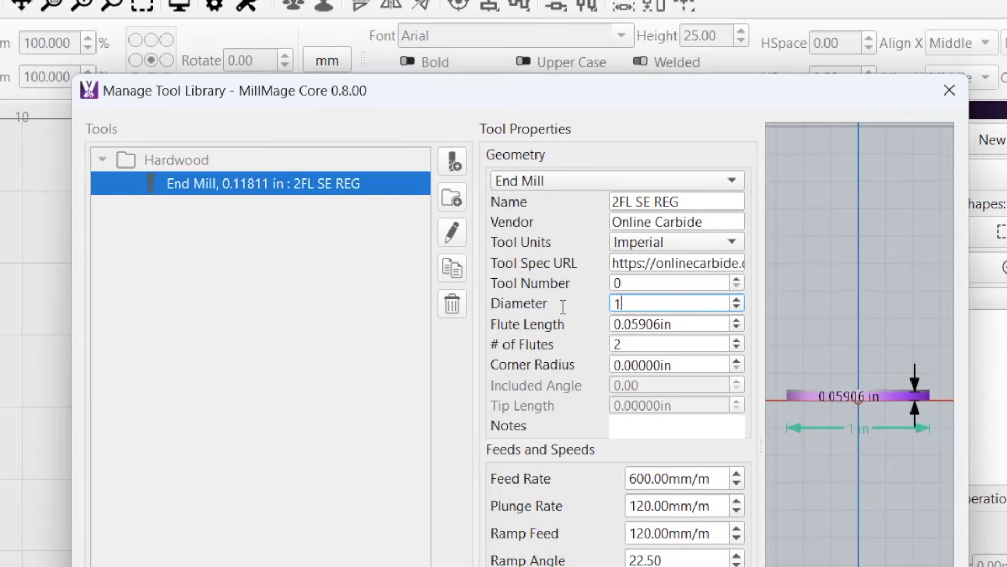
pyautogui.write('/8"')
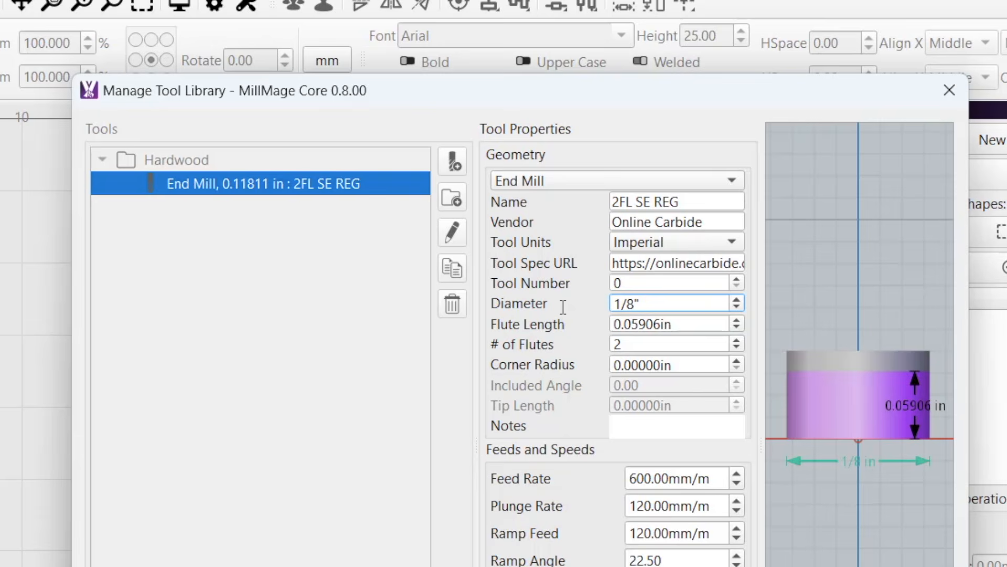
pyautogui.press('Return')
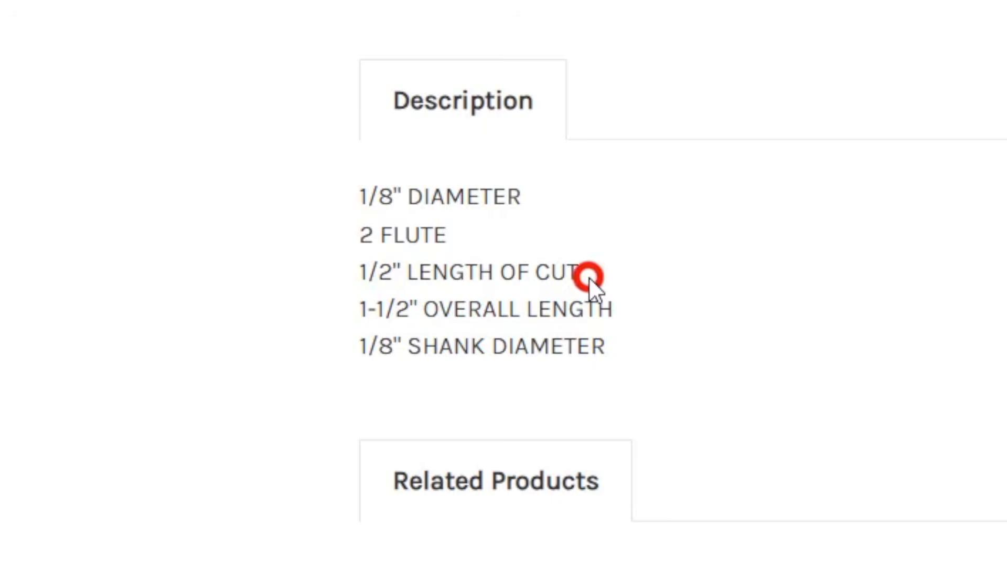
# Step: Check the length of cut in the vendor's description and set the end mill's flute length to 1/2 in
pyautogui.moveTo(587, 276); pyautogui.dragTo(360, 286)
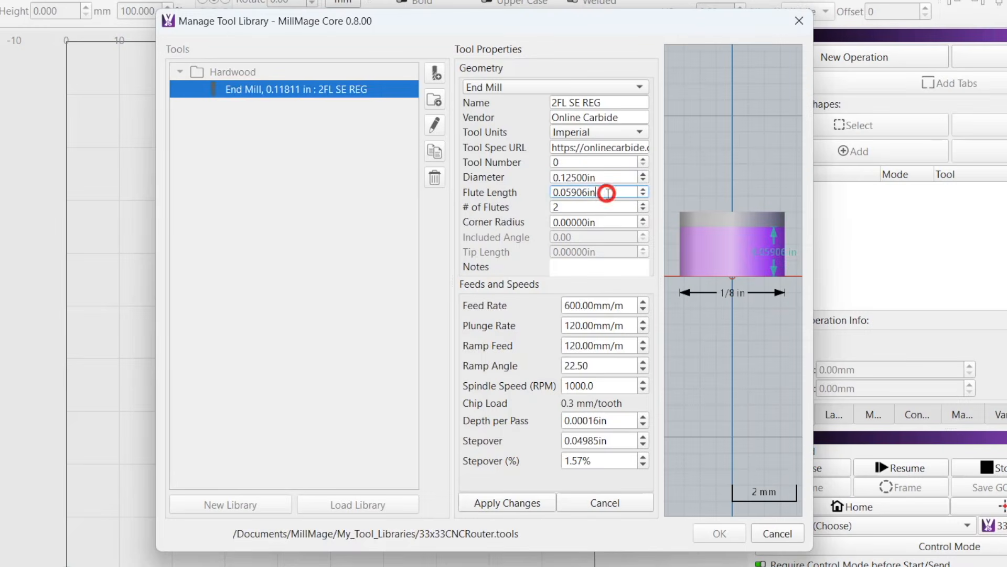
pyautogui.moveTo(605, 193); pyautogui.dragTo(532, 196)
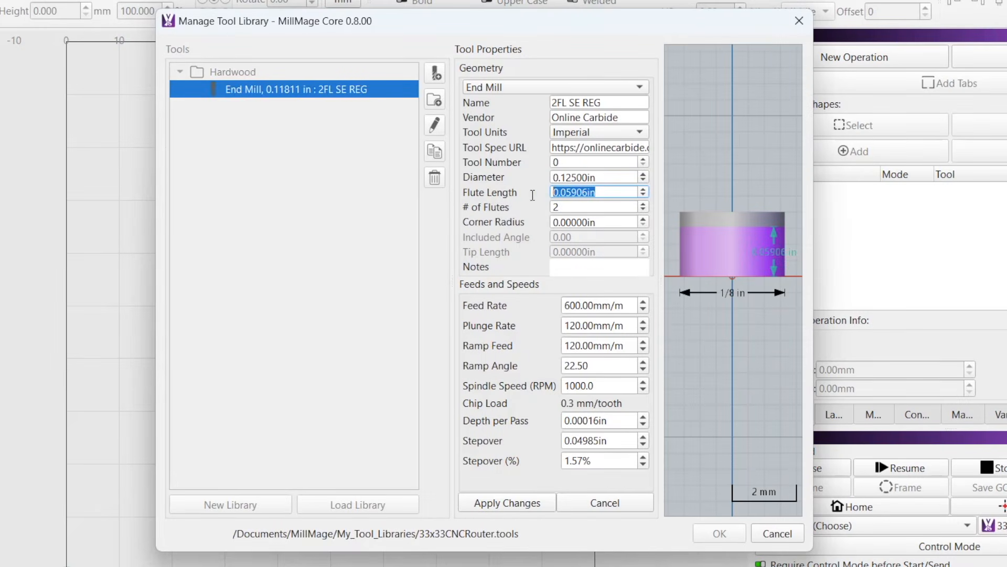
pyautogui.write('1/')
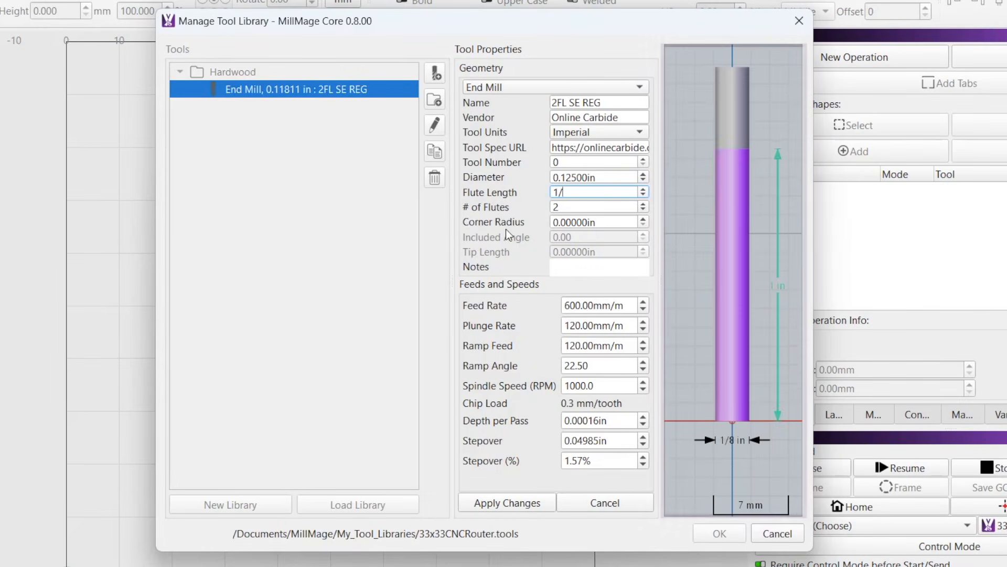
pyautogui.write('2')
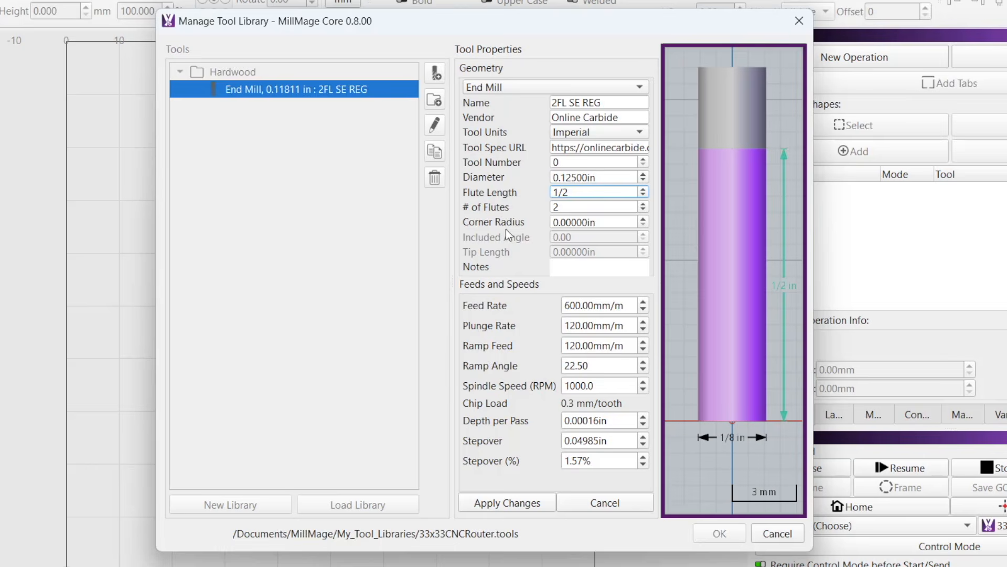
pyautogui.press('Return')
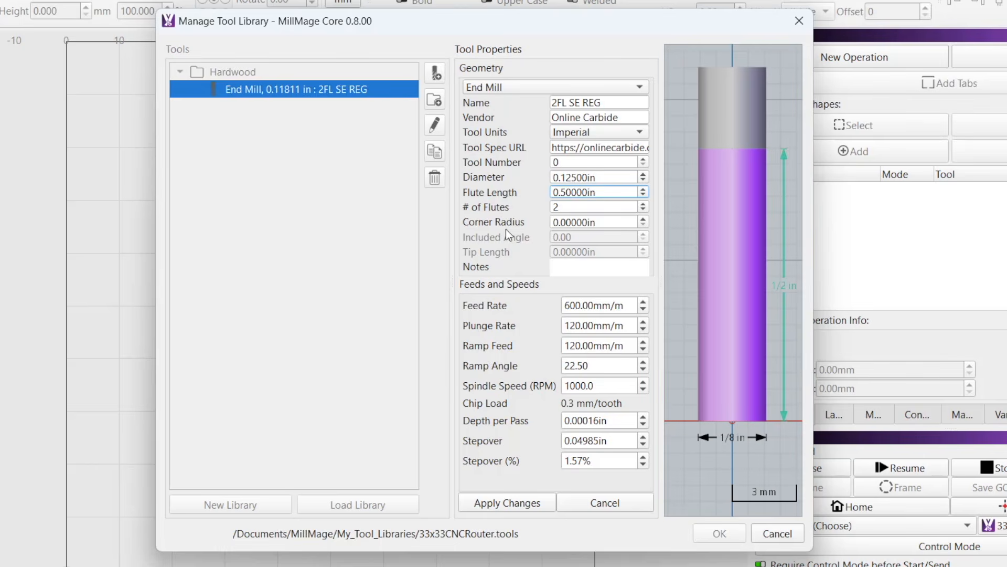
# Step: Set the end mill's number of flutes to 2 and open its corner radius for editing
pyautogui.press('Tab')
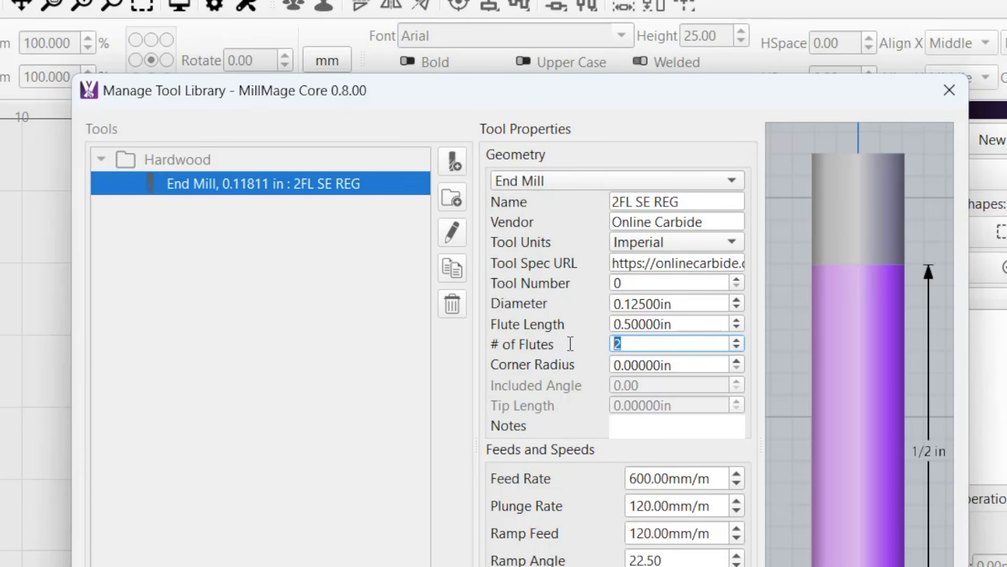
pyautogui.write('2')
pyautogui.click(615, 364)
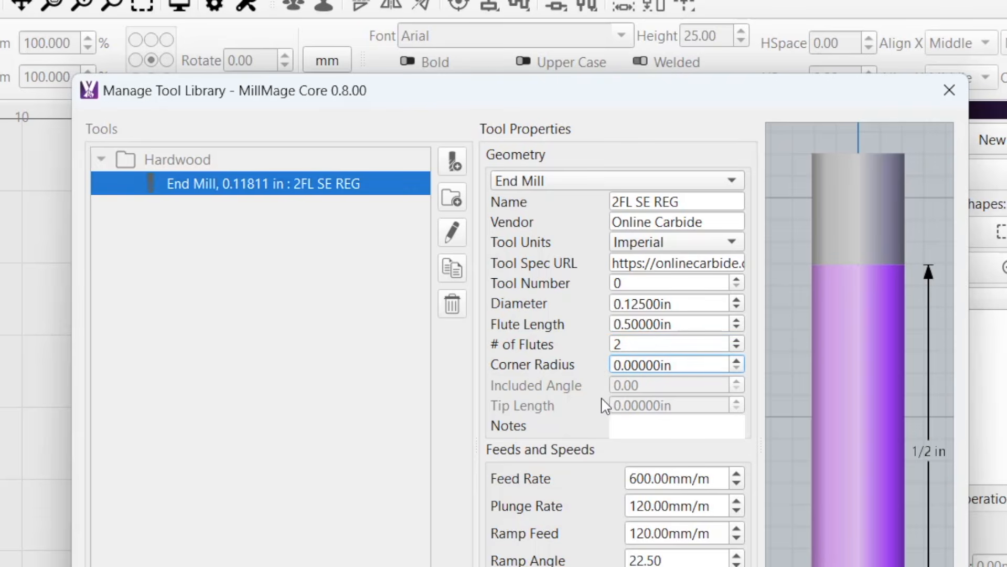